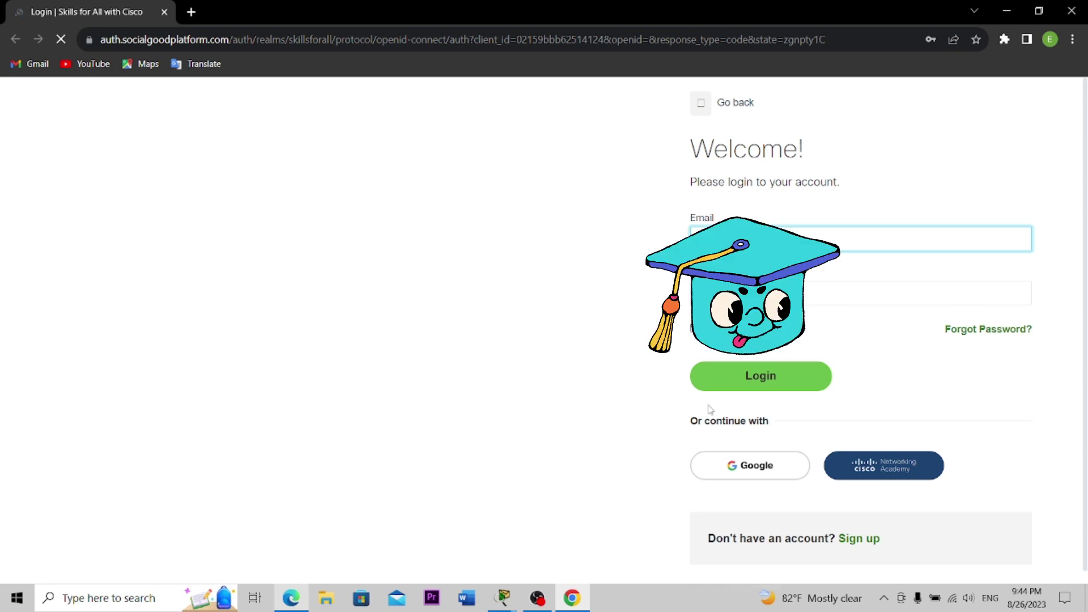
- Log in to the Cisco account in the browser and switch to the Packet Tracer window with the 2-IT2050_CN-Activity1 topology
click(762, 385)
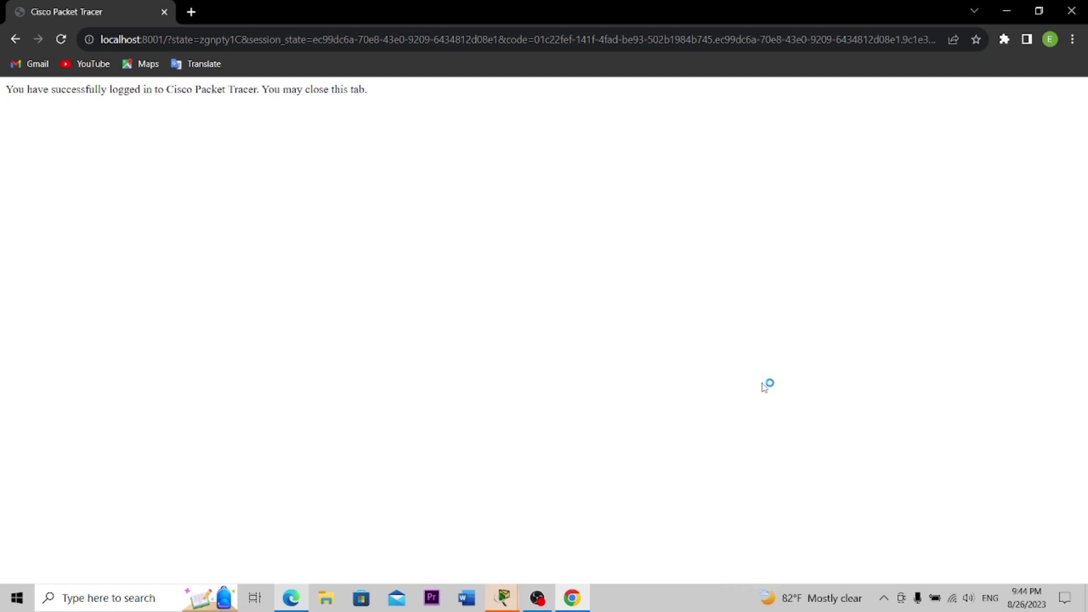
mouse_move(504, 595)
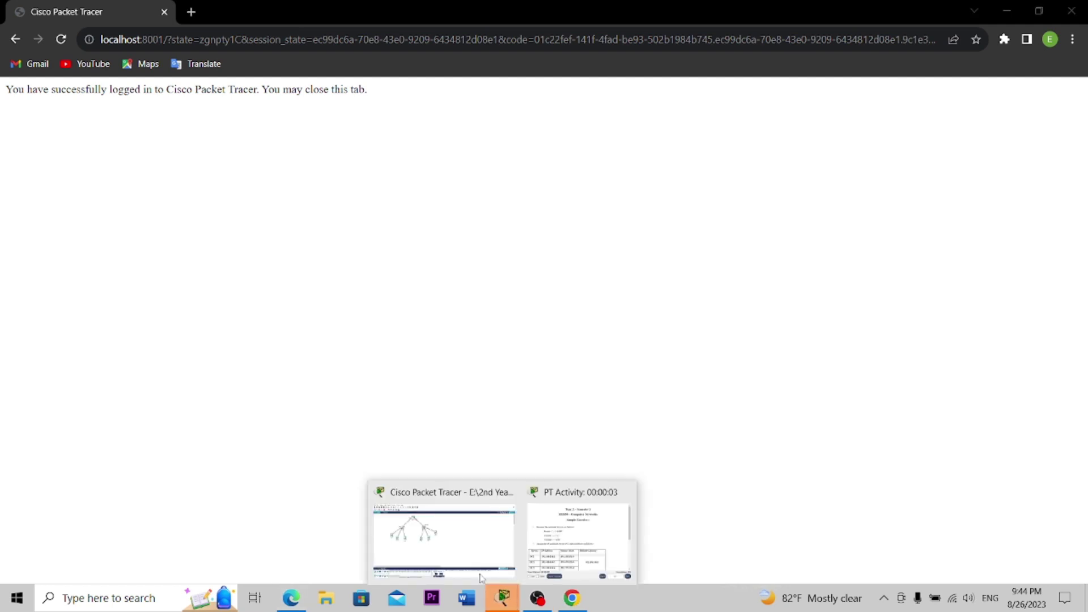
click(433, 527)
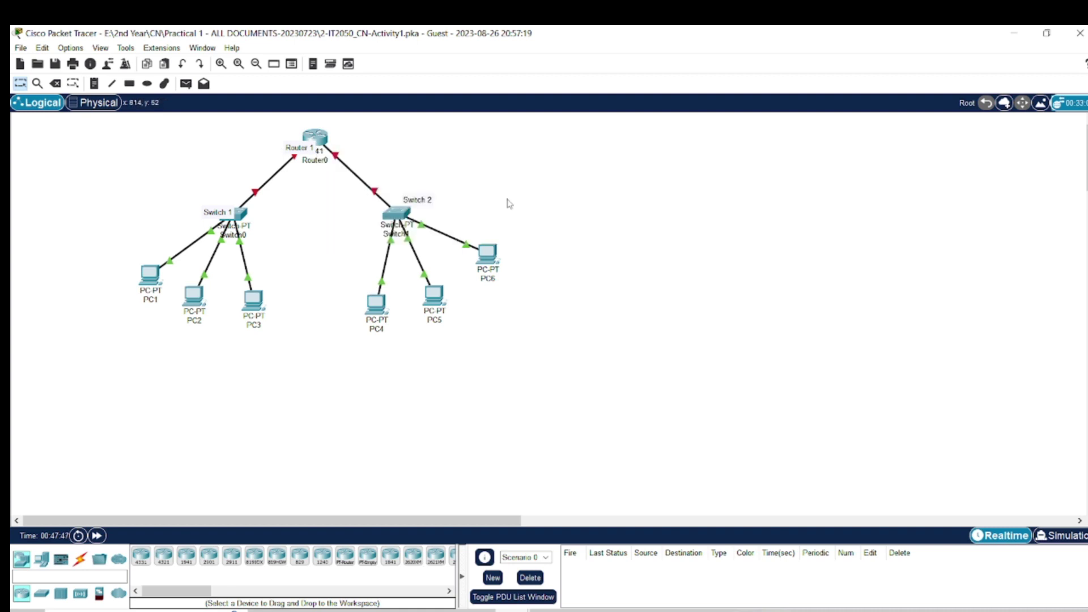
- Open Router0's command line interface in a maximized window and start the console session
click(316, 139)
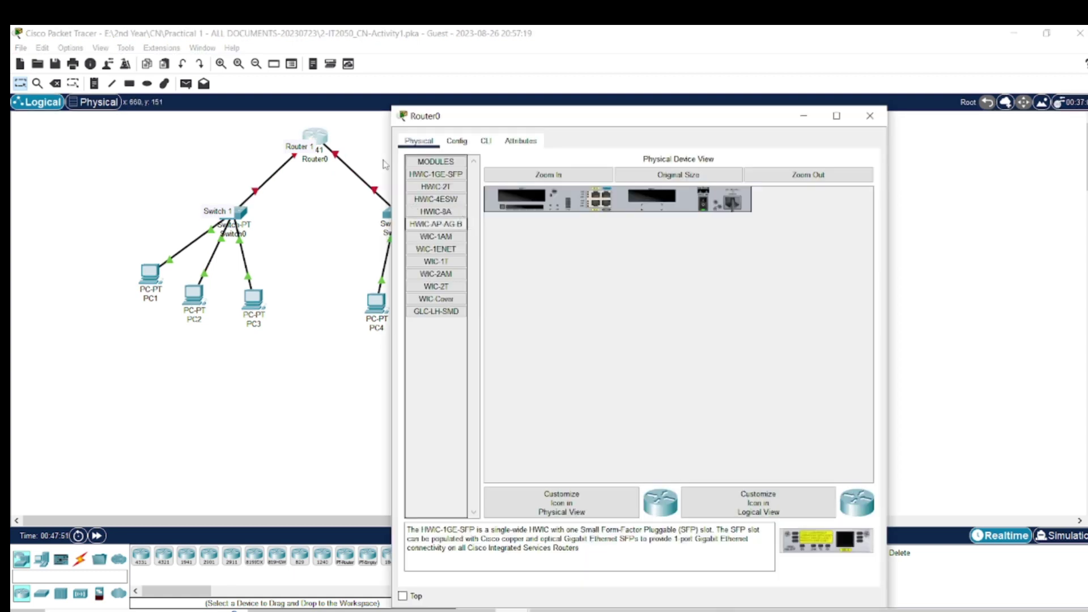
click(485, 141)
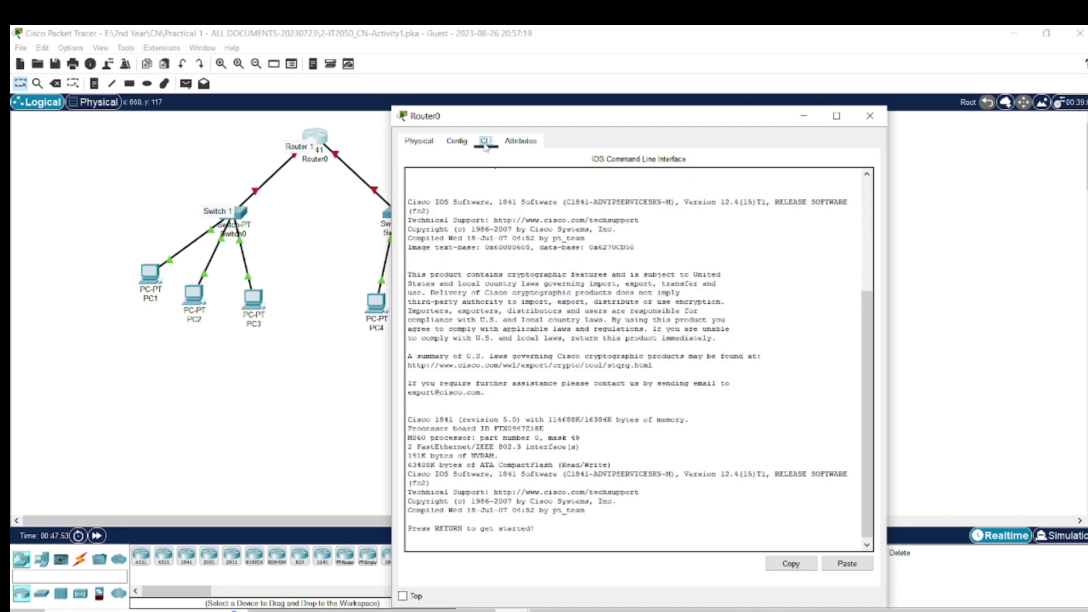
click(837, 116)
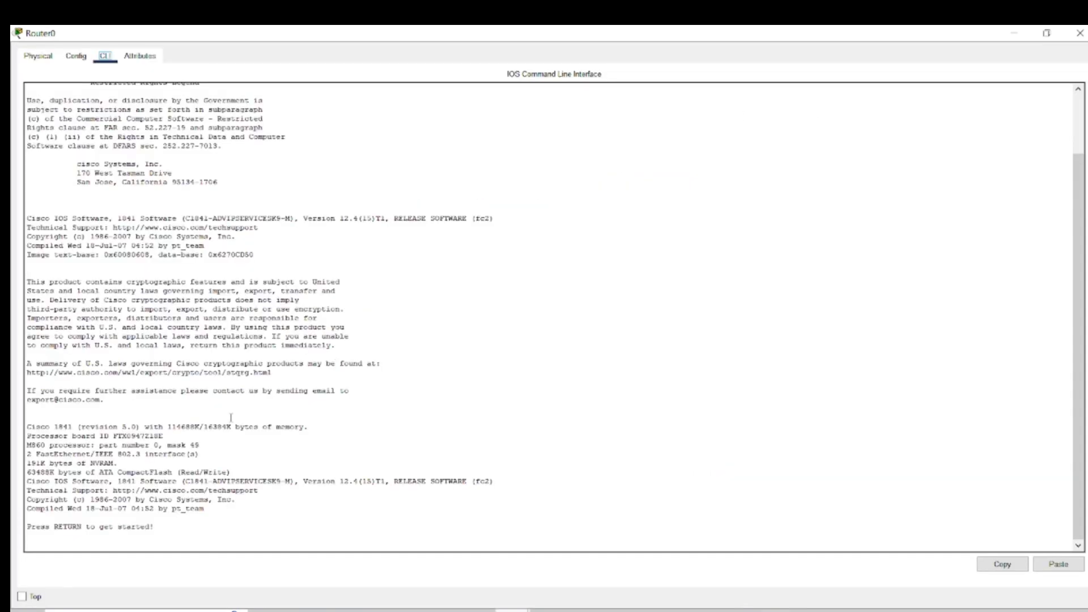
click(163, 530)
key(Return)
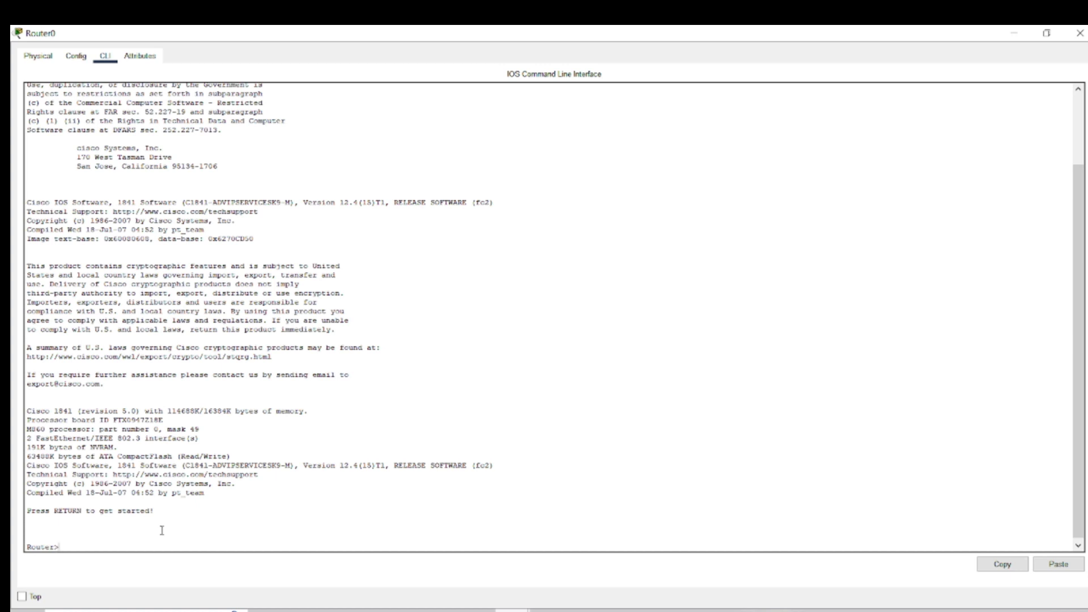
- Enter privileged mode on Router0 with the enable command
drag(27, 546, 68, 545)
click(67, 545)
text(enable)
key(Return)
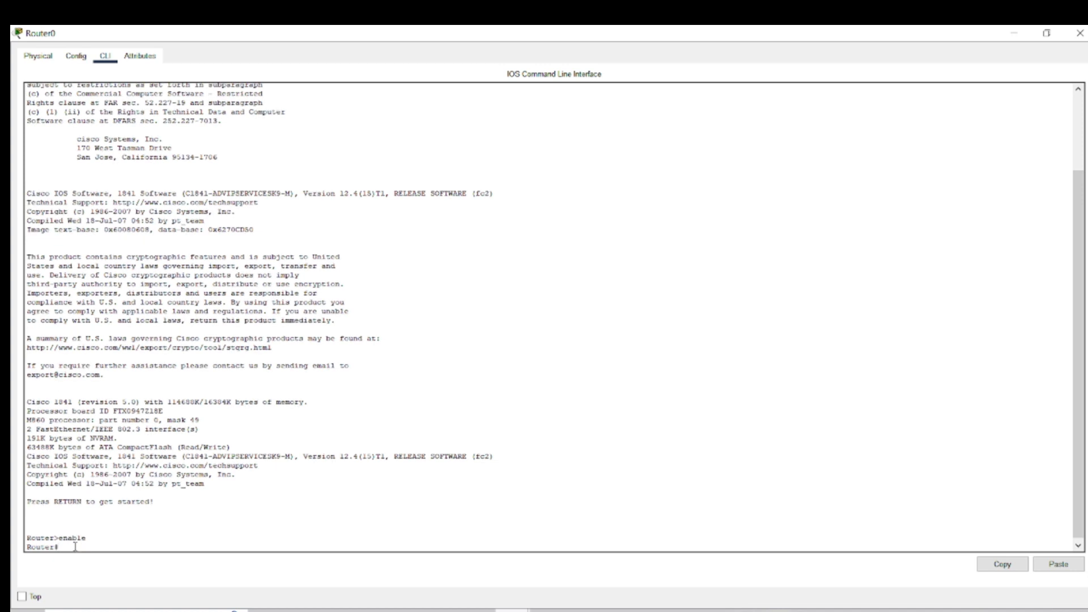
- Enter Router0's global configuration mode with the configure terminal command
drag(51, 545, 24, 547)
click(82, 547)
key(Return)
key(Return)
key(Return)
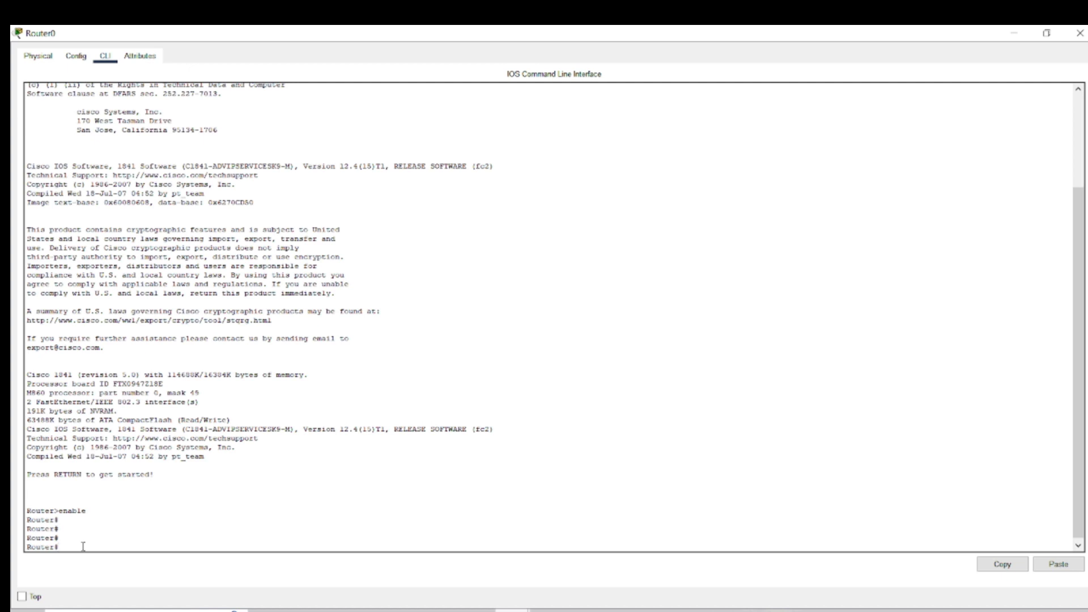
text(onfigure terminal)
key(Return)
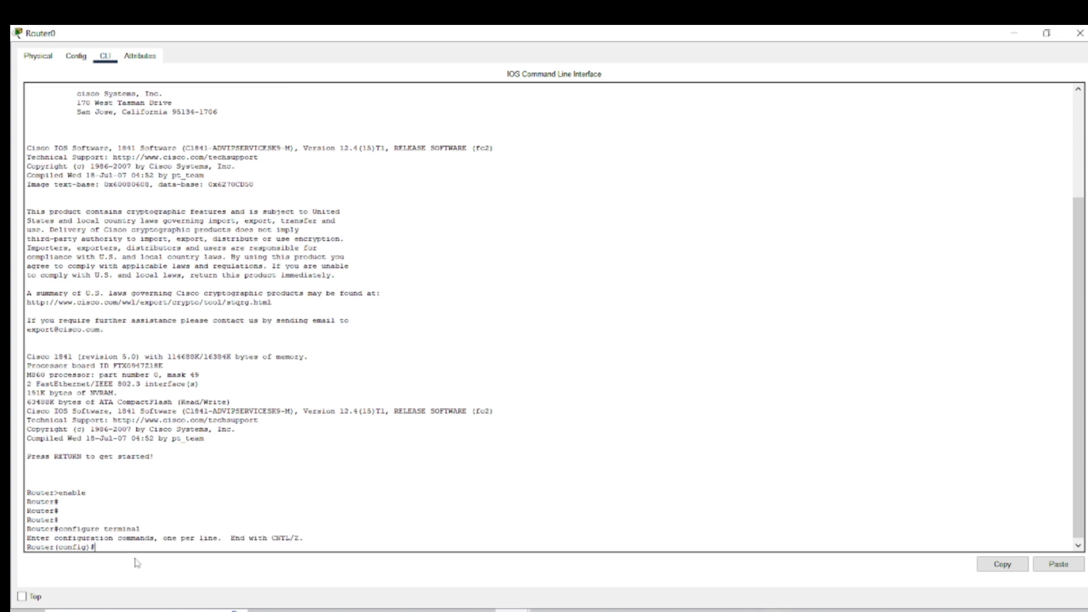
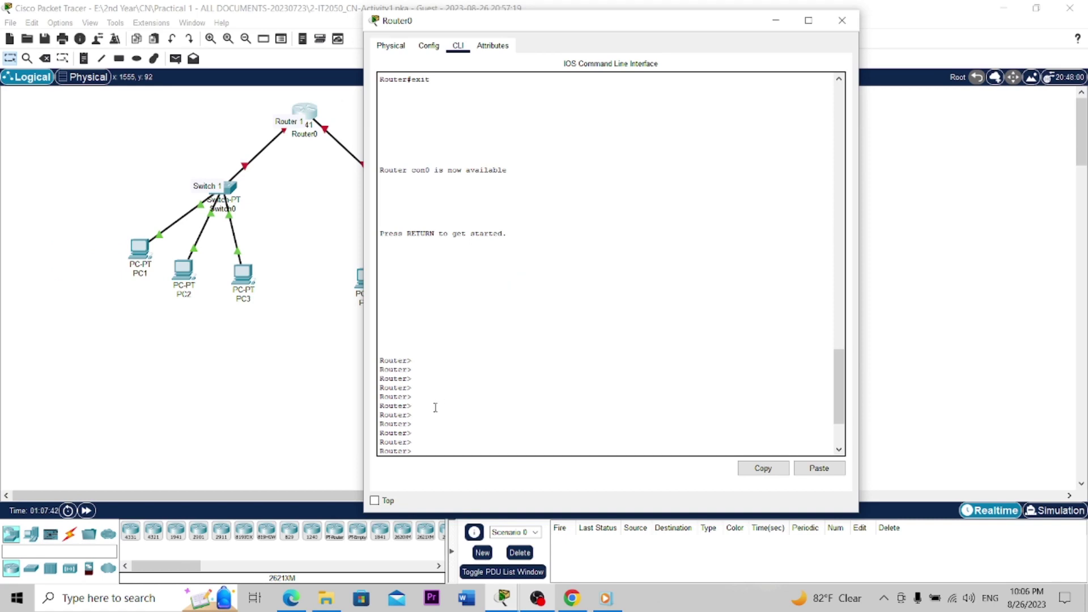
- Produce a run of empty user-mode prompts and enter privileged mode with the short command en
key(Return)
key(Return)
key(Return)
key(Return)
key(Return)
key(Return)
key(Return)
key(Return)
key(Return)
key(Return)
key(Return)
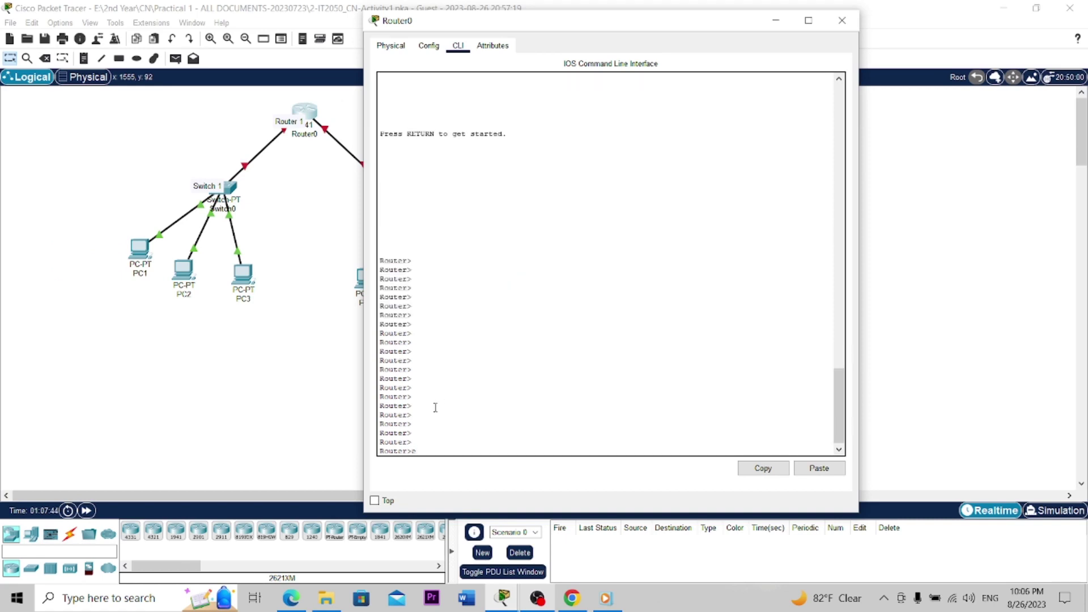
text(en)
key(Return)
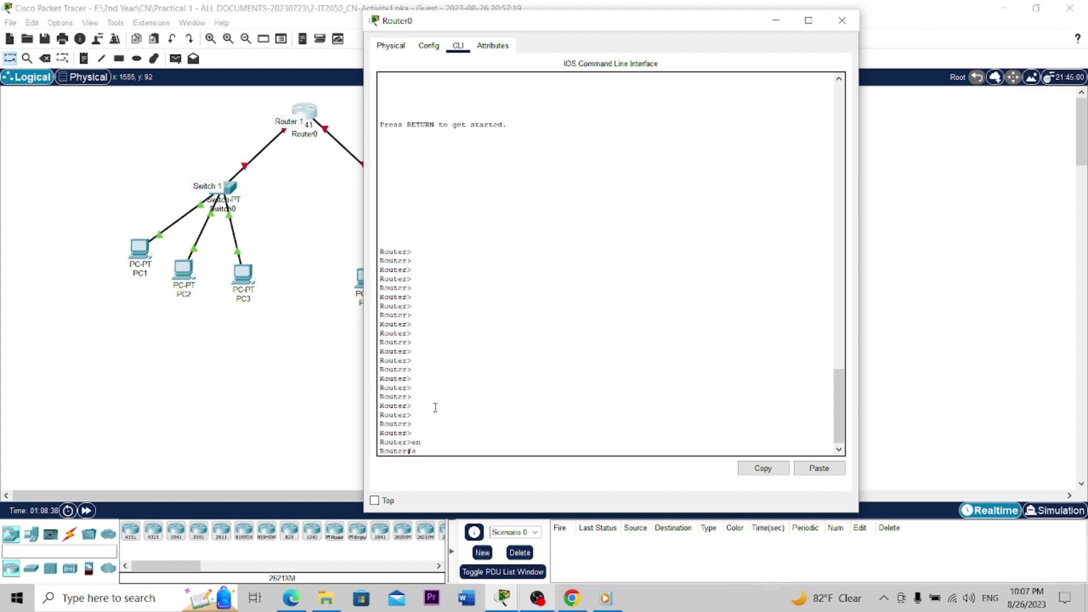
- List the available show commands with show ?, and display the interface details with show interface, quitting each listing
text(how ?)
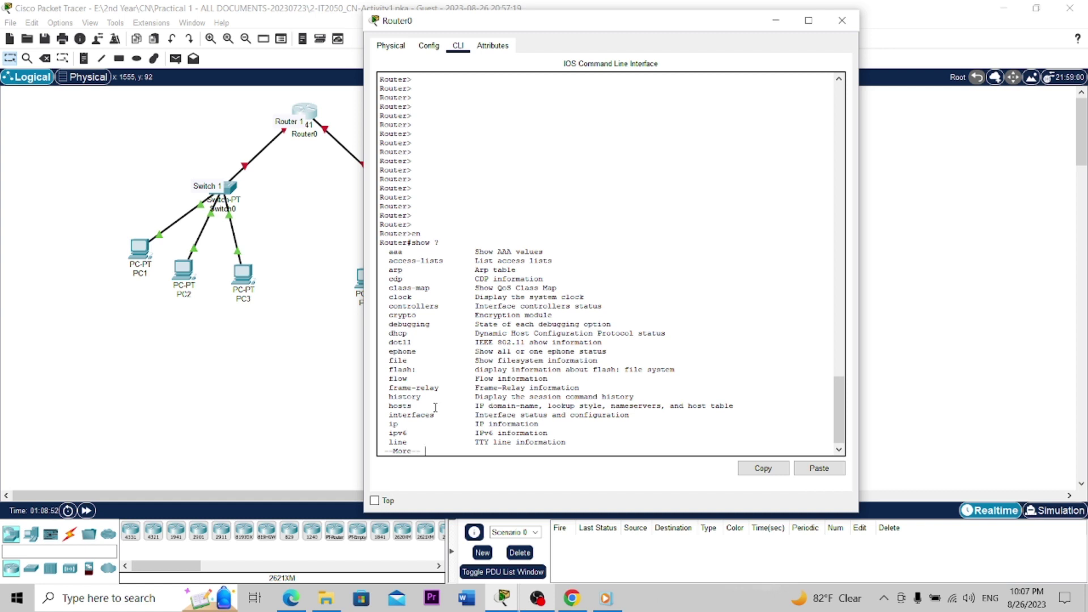
key(q)
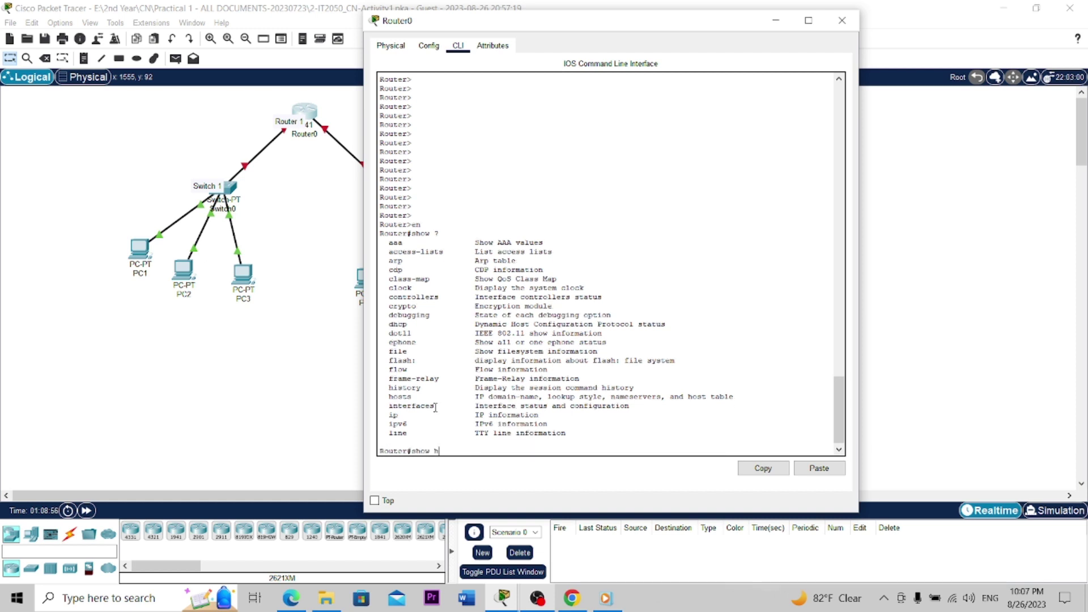
key(BackSpace)
text(inter)
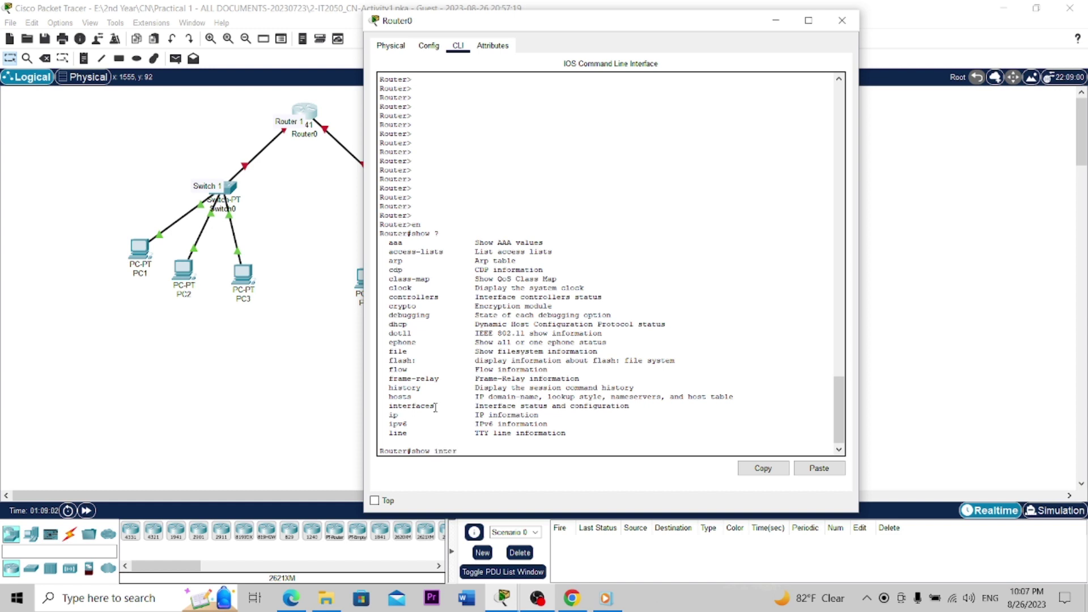
text(face)
key(Return)
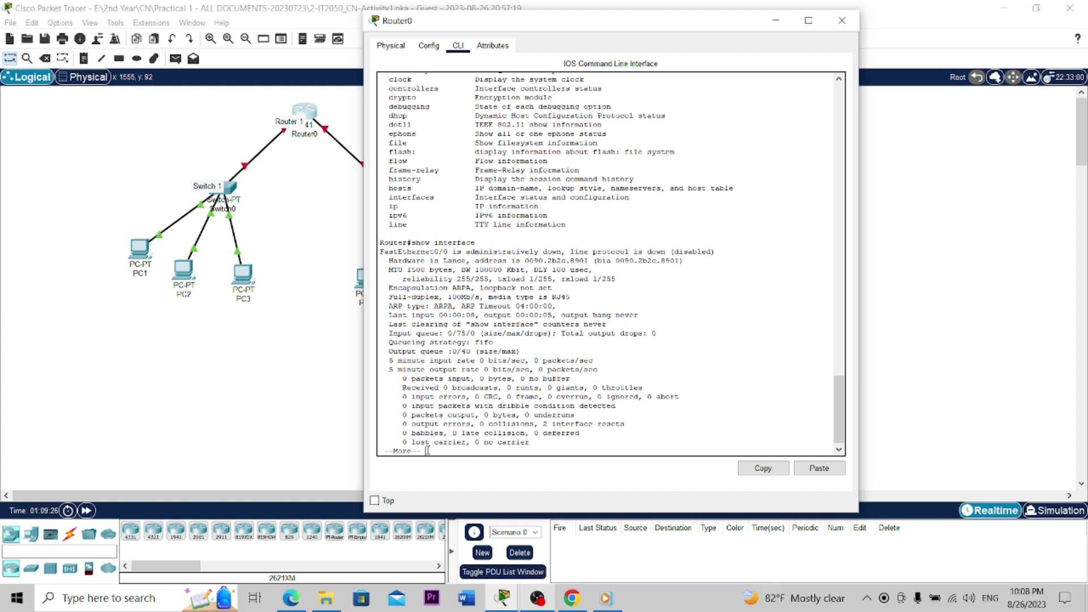
text(h)
key(BackSpace)
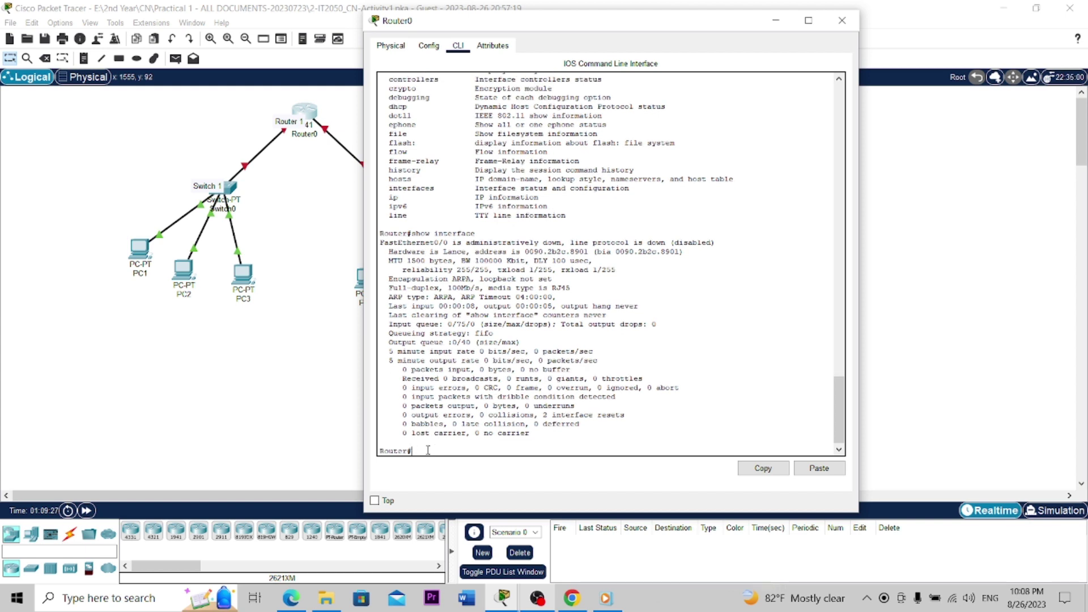
- Display the running configuration with show run, examine its version and hostname lines, and quit the listing
text(show run)
key(Return)
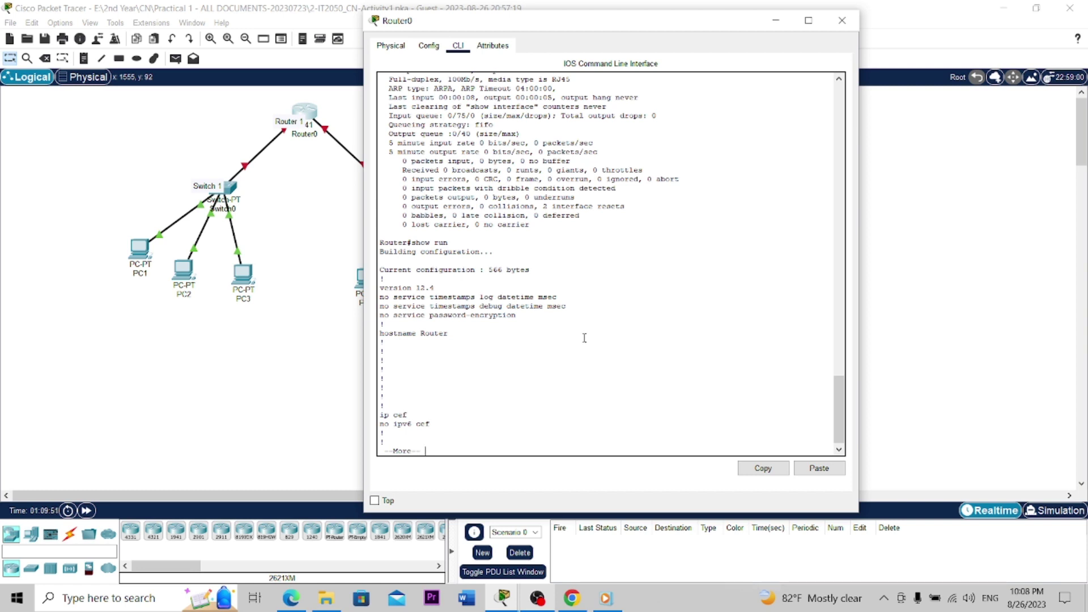
drag(449, 333, 417, 334)
click(464, 334)
drag(435, 287, 381, 287)
click(439, 349)
key(Return)
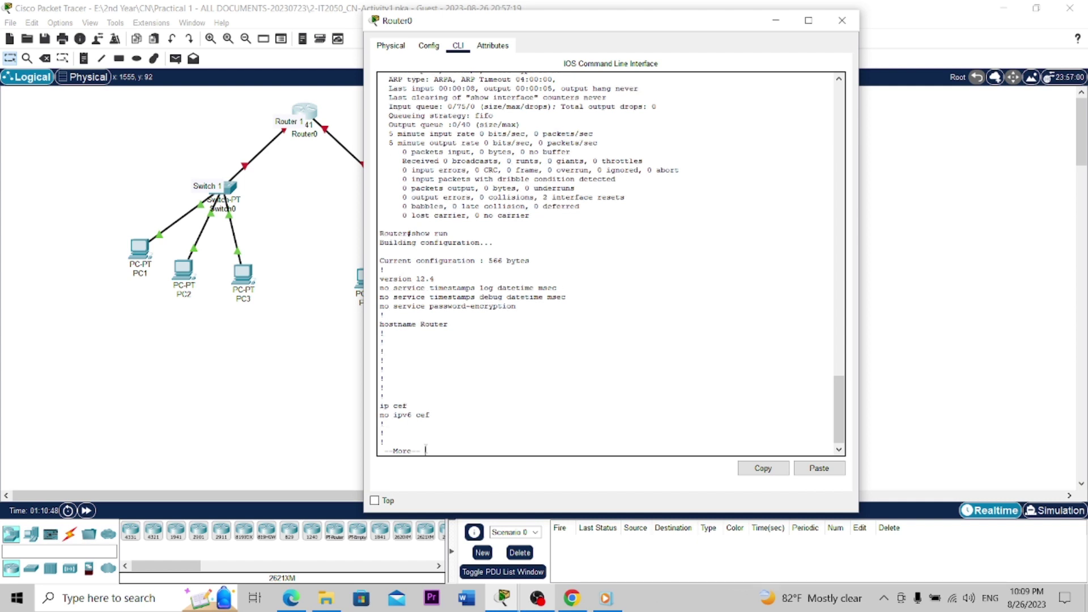
text(q)
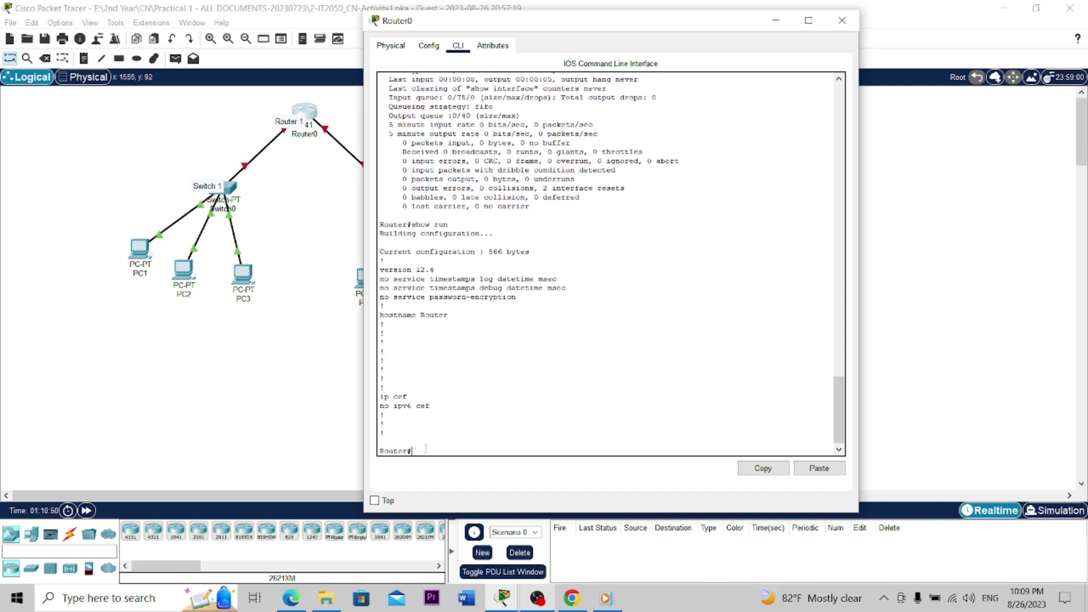
- Enter global configuration mode with conf t and return to privileged mode
text(conf t)
key(Return)
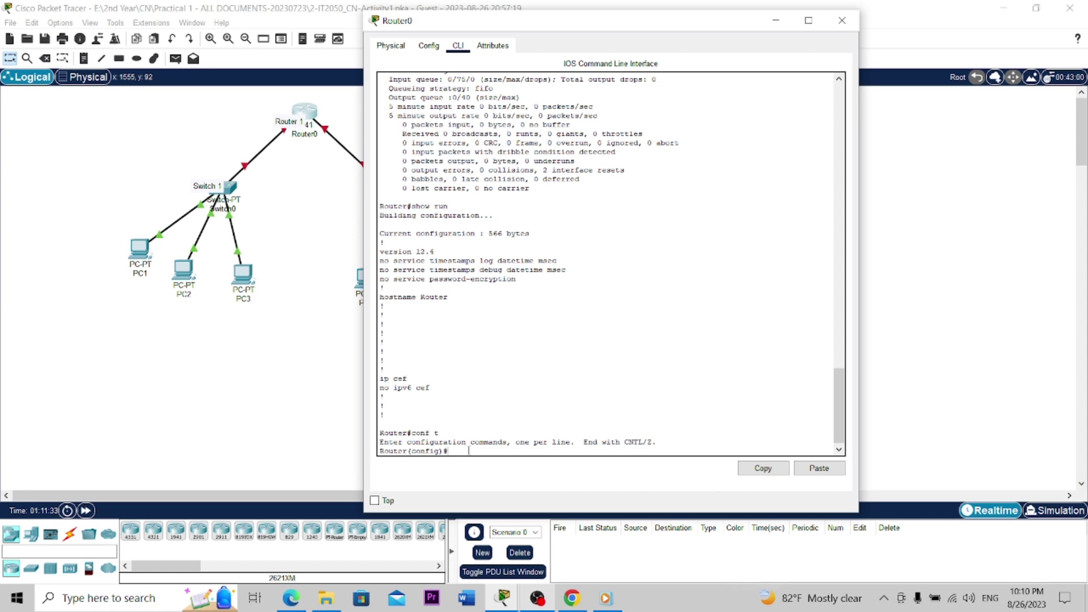
text(exit)
key(ctrl+z)
key(ctrl+z)
- Leave privileged mode and end the router's console session with the exit command
text(er#e)
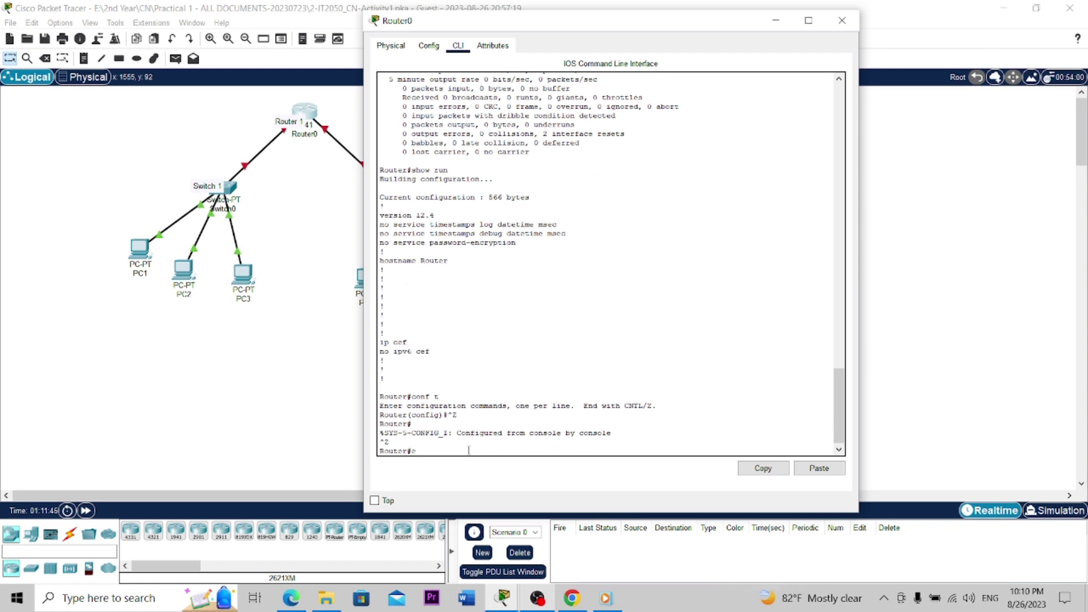
text(xit)
key(Return)
- Switch to 3-CN_IT2050_P1_Intro Pkt.pdf in Edge and review the show ? listing and the configure terminal command on page 9
key(alt+Tab)
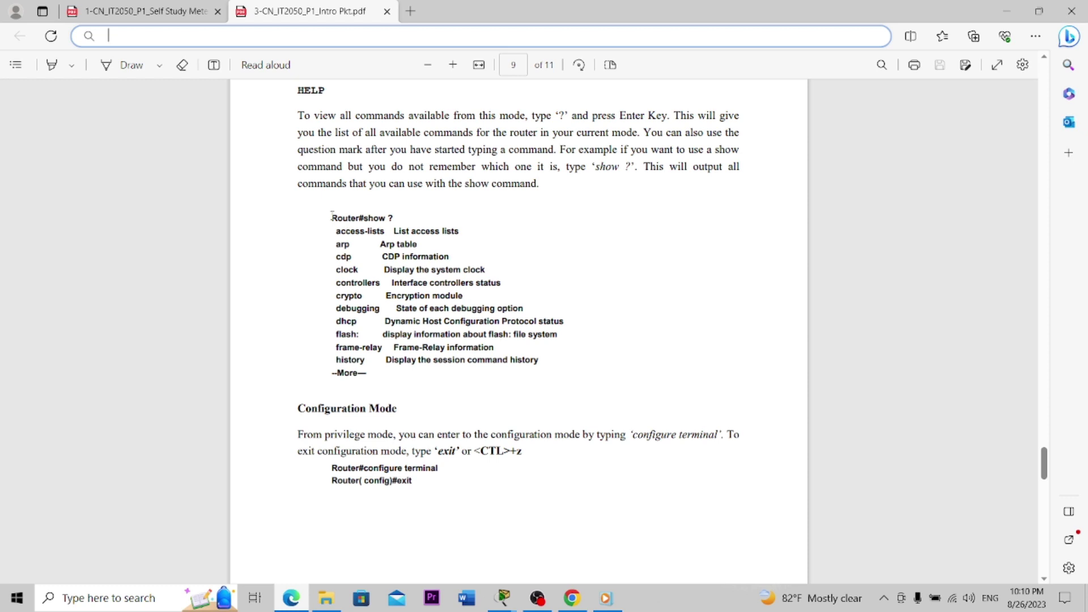
drag(331, 218, 455, 360)
click(554, 377)
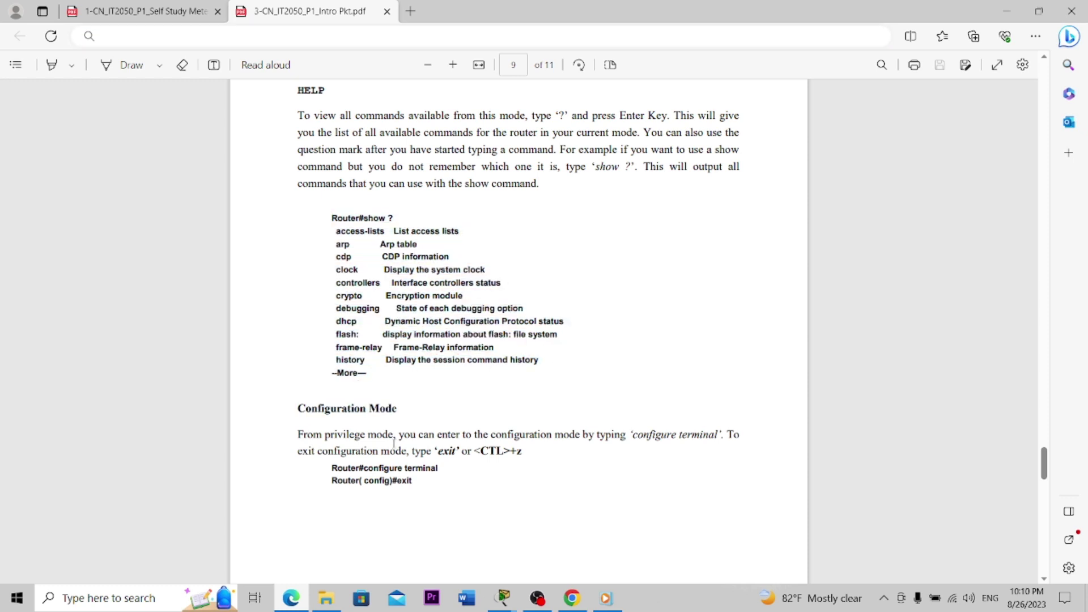
drag(333, 468, 441, 468)
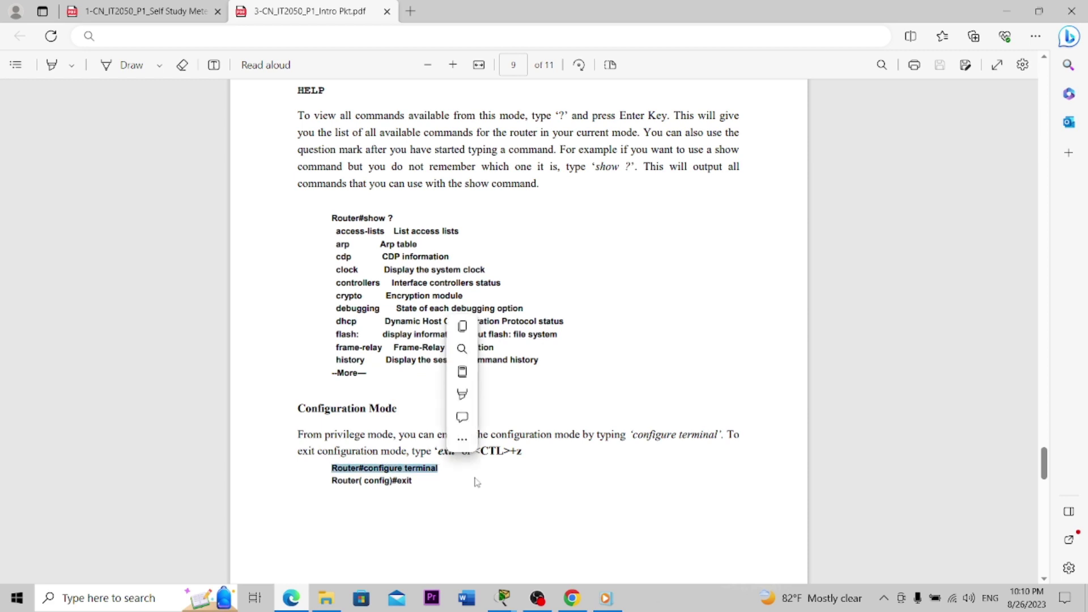
click(475, 482)
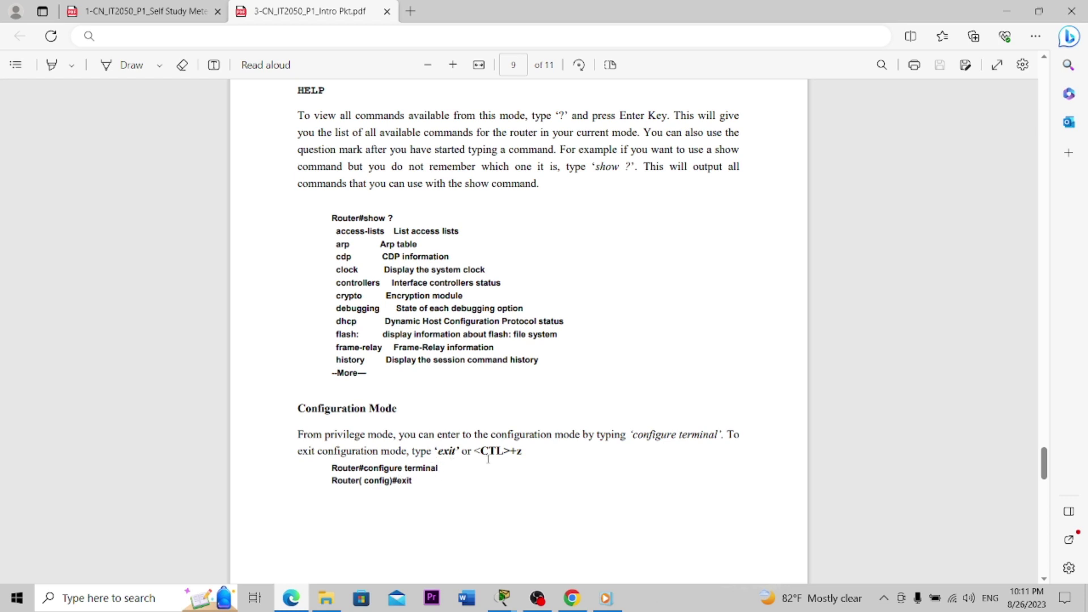
- Read the Running Configuration section and the Command history section with its show history example in the PDF
scroll(520, 455, down, 7)
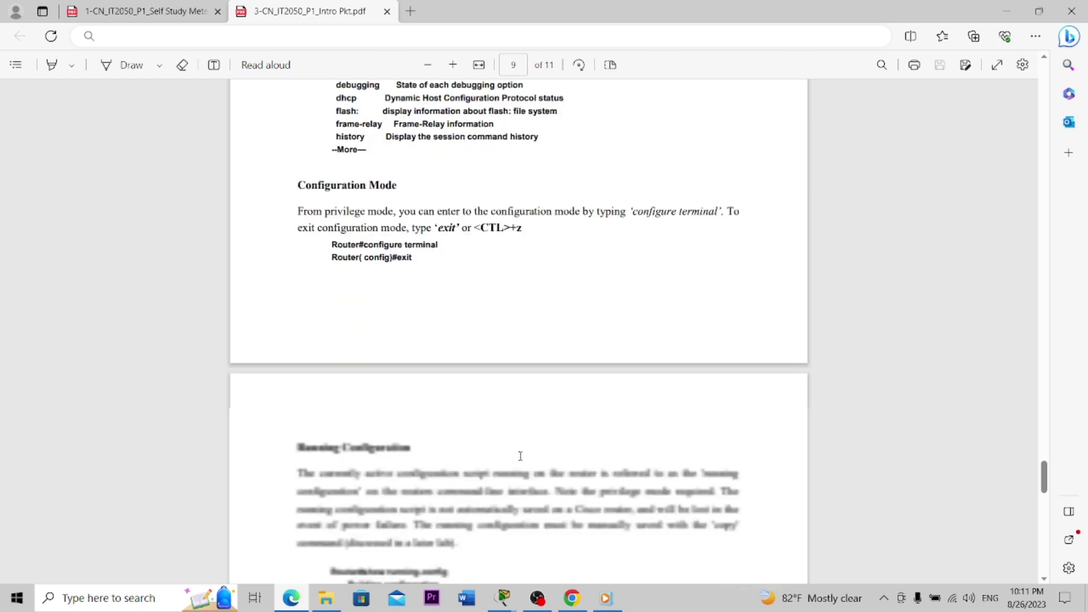
scroll(520, 456, down, 1)
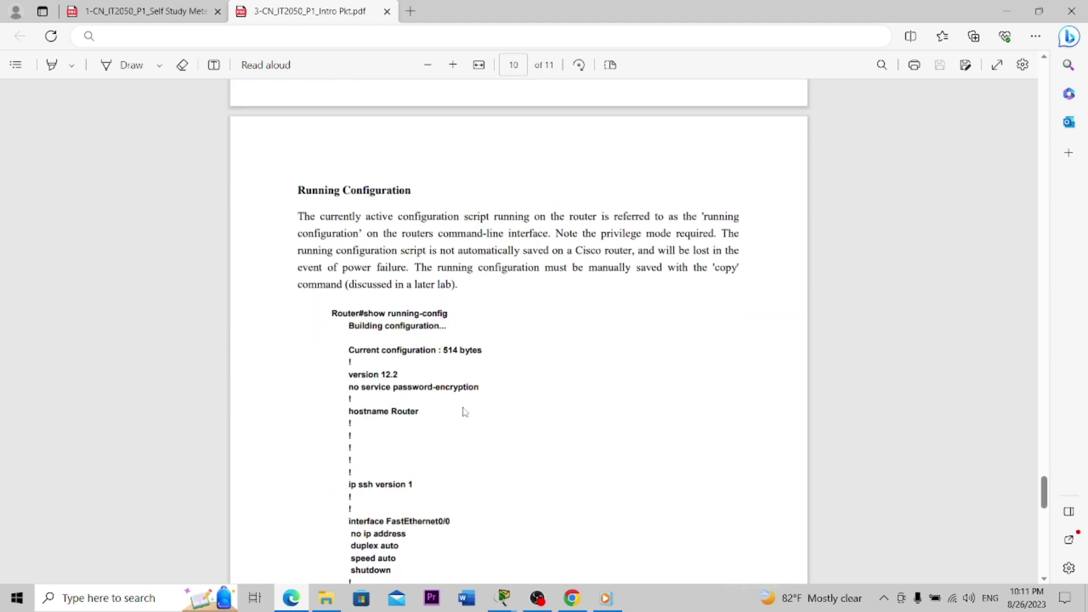
scroll(476, 408, down, 1)
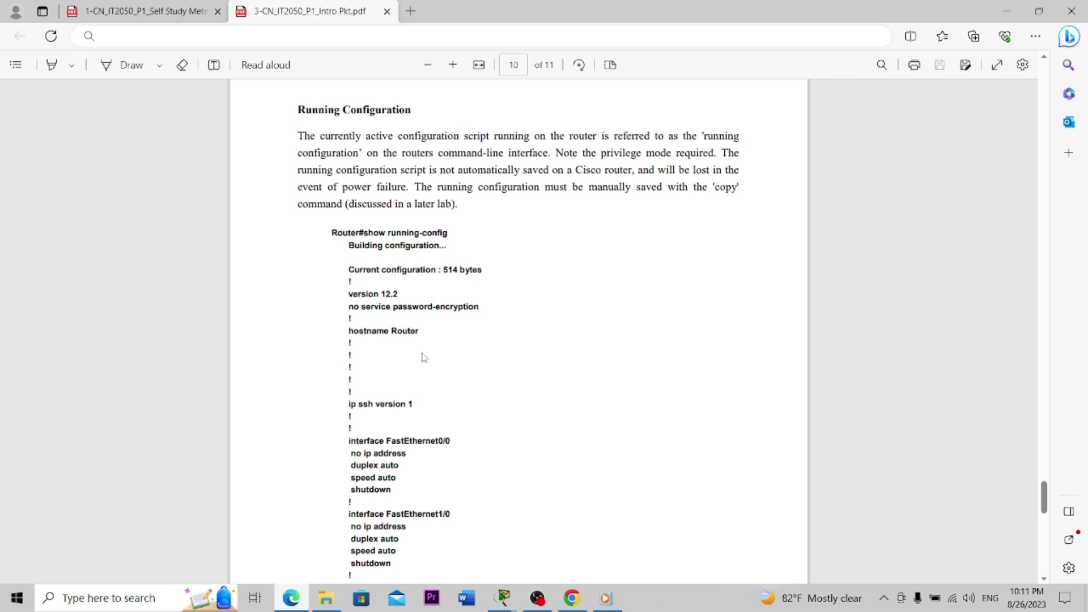
scroll(431, 373, down, 5)
scroll(434, 374, down, 3)
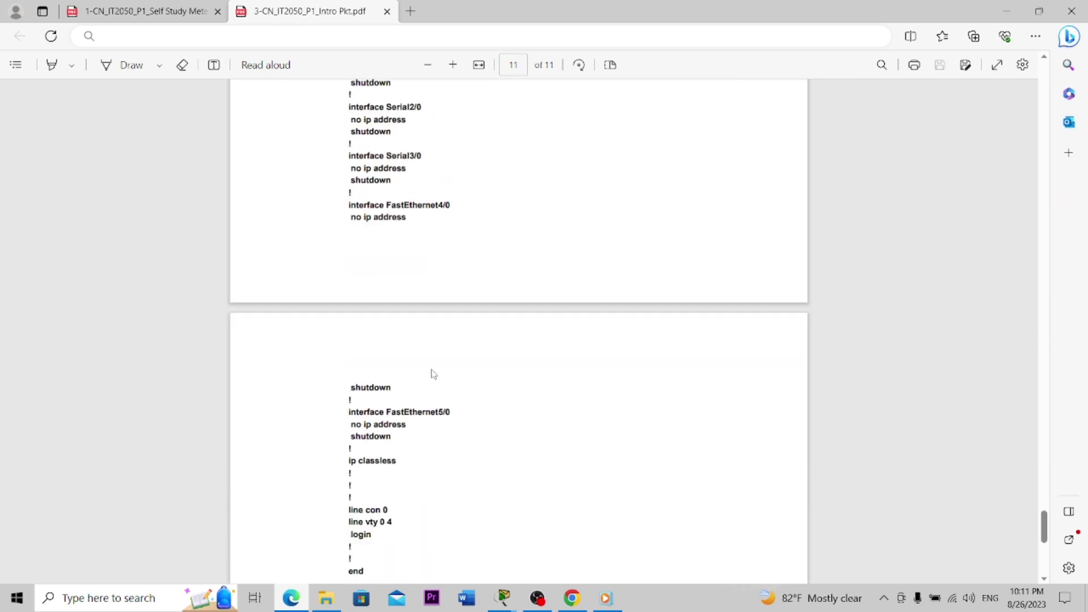
scroll(433, 373, down, 7)
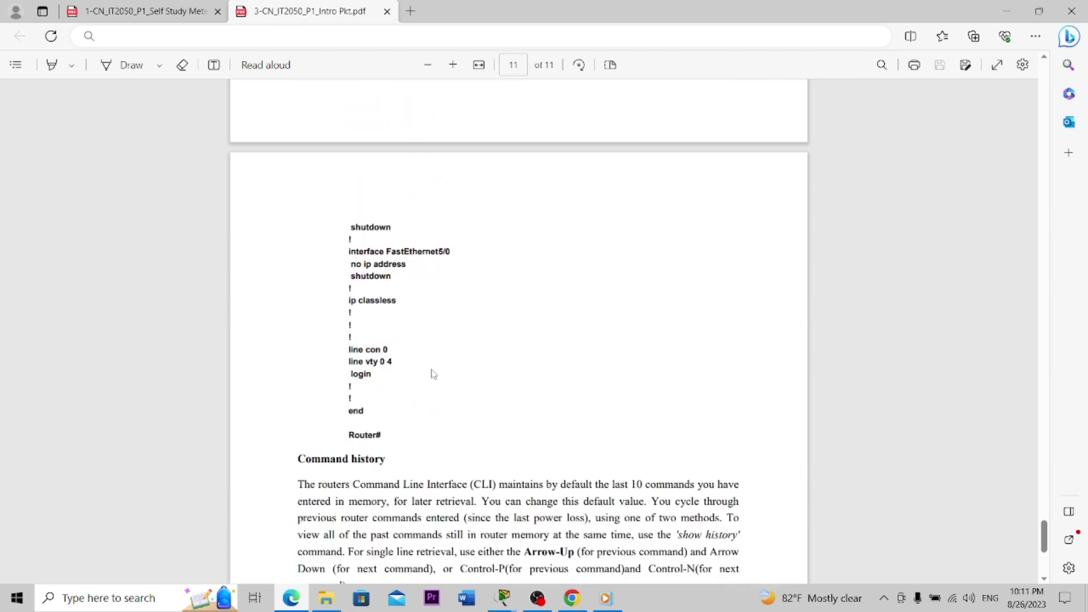
scroll(433, 374, down, 1)
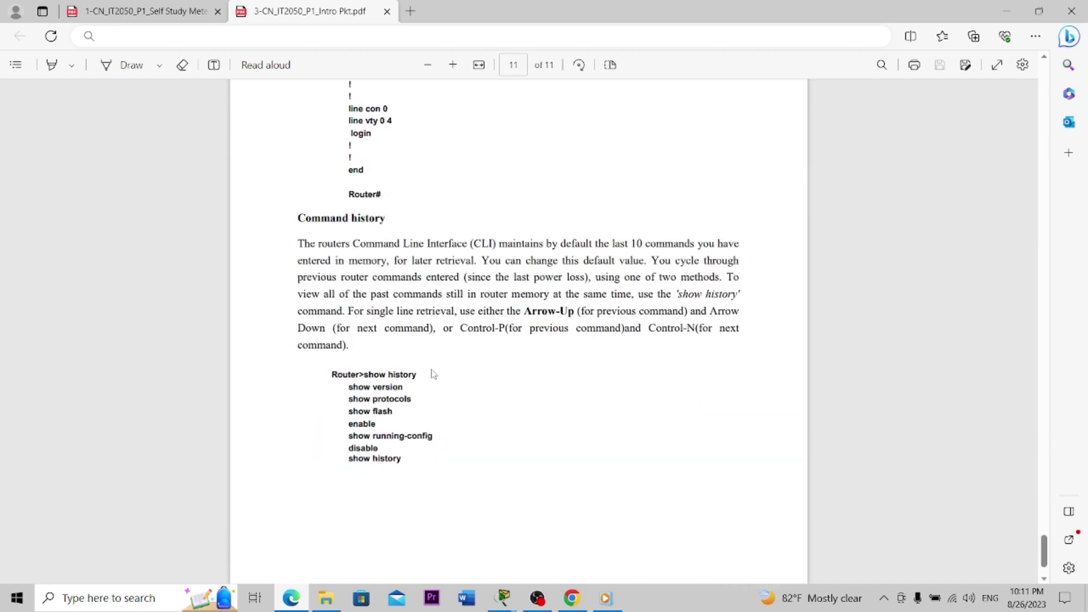
scroll(434, 374, down, 3)
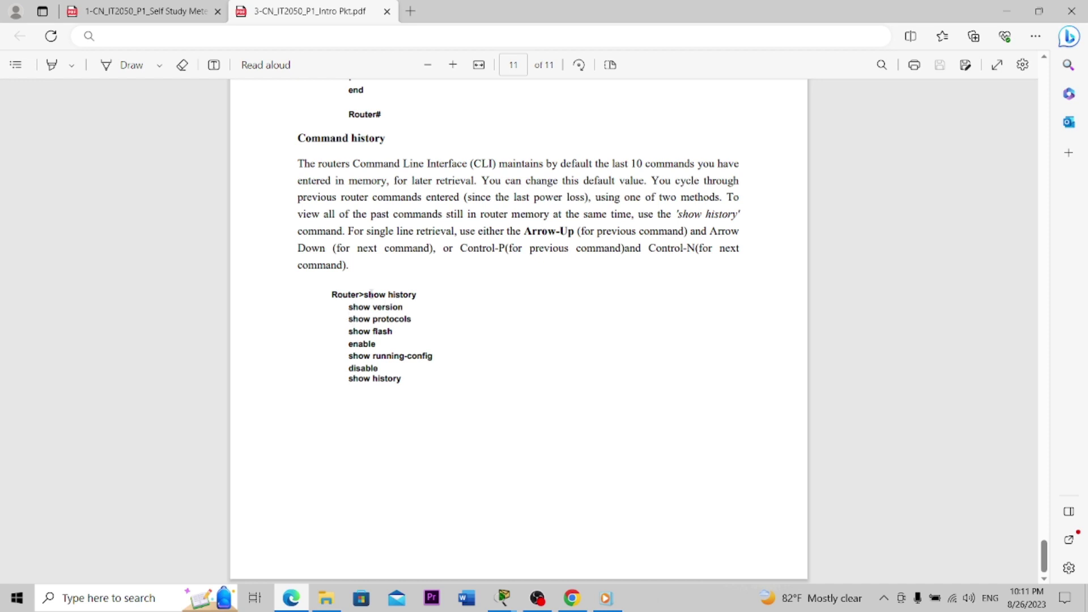
drag(422, 294, 331, 295)
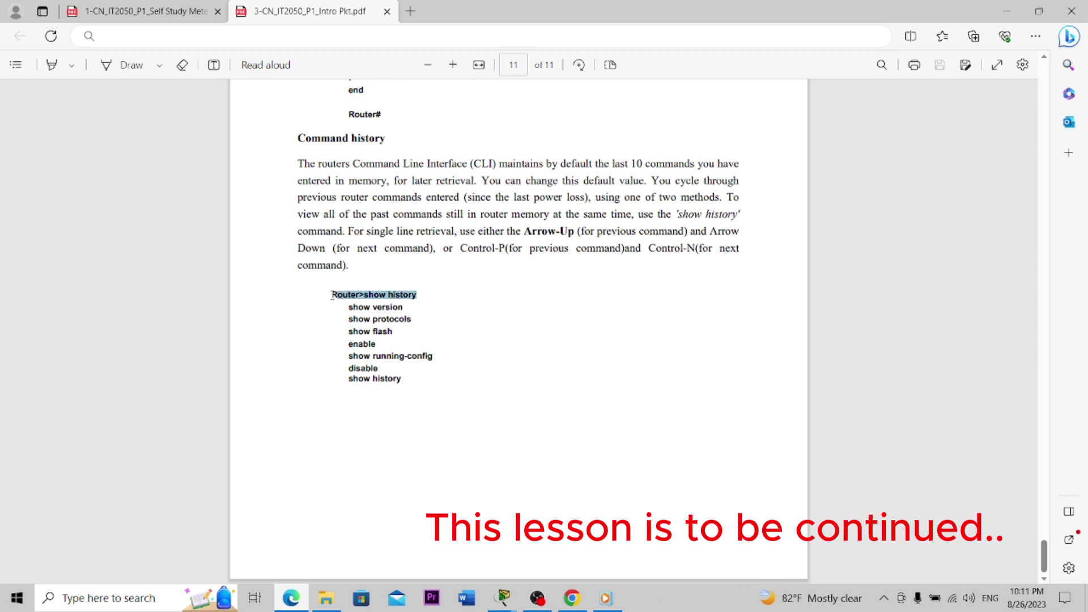